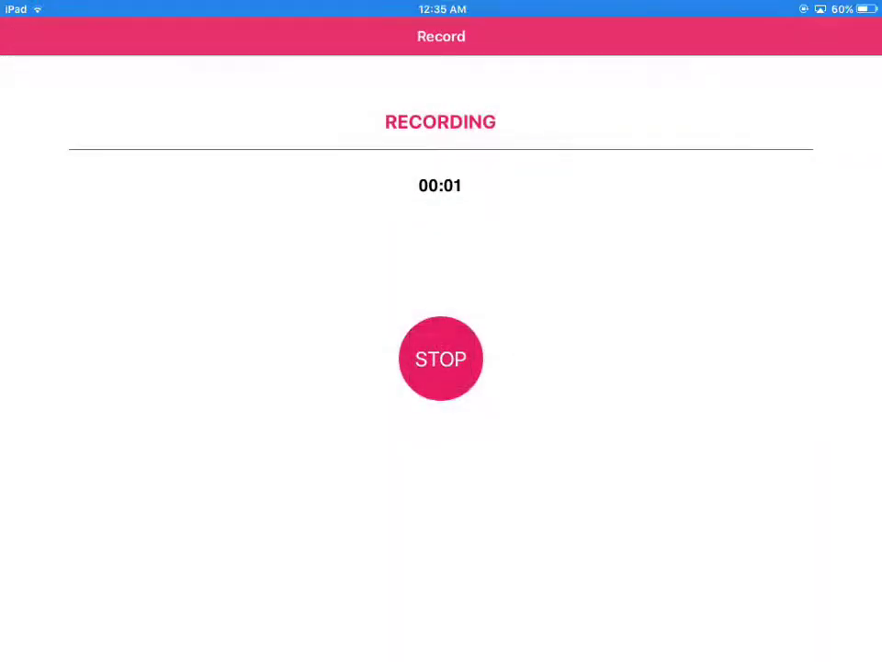
- Leave AirShou for the home screen while its recording keeps running
key(super)
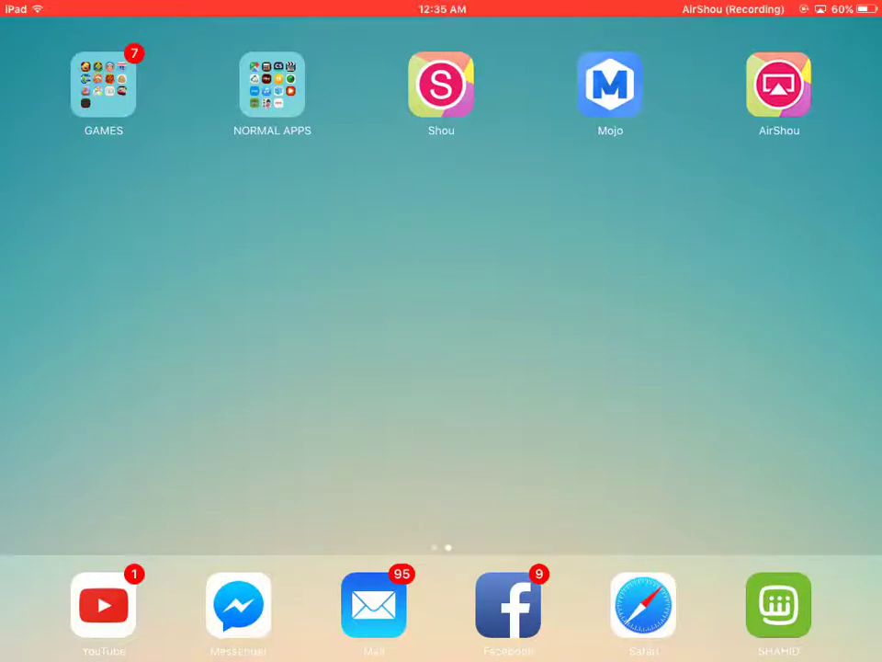
- In a new Safari tab, Google 'mojo installer' and open the mojoinstaller.co result
click(643, 605)
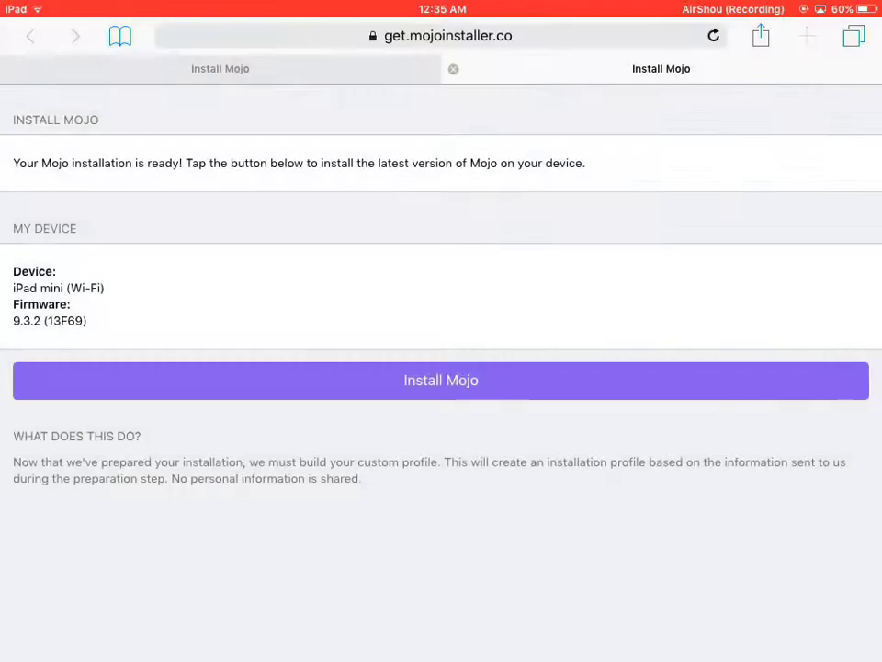
click(806, 36)
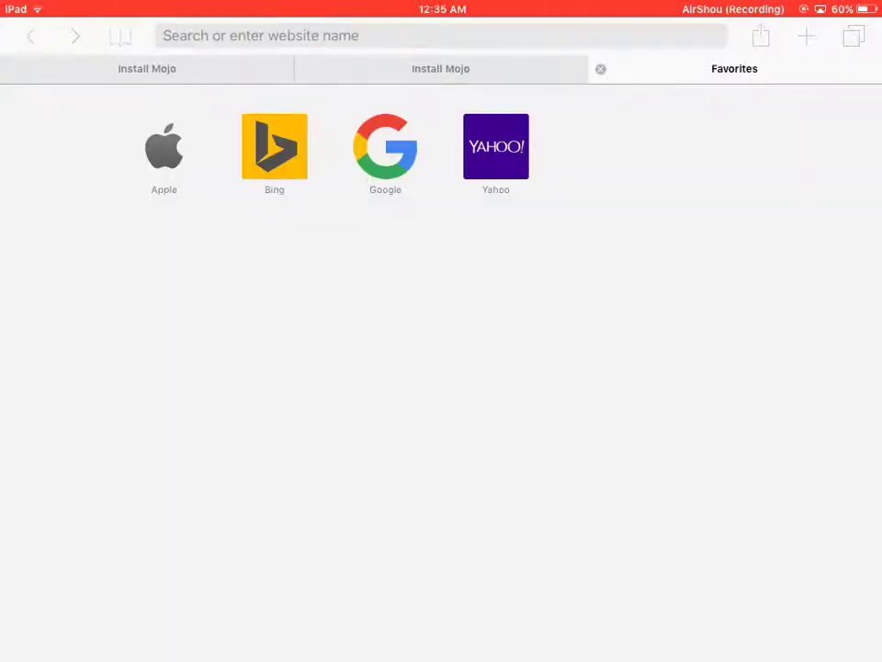
text(m)
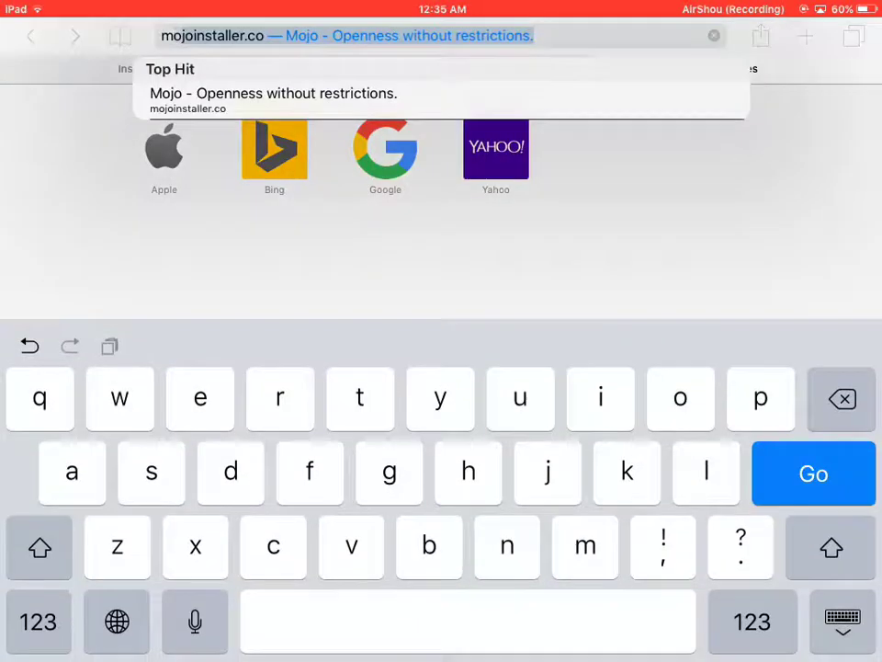
text(ojo i)
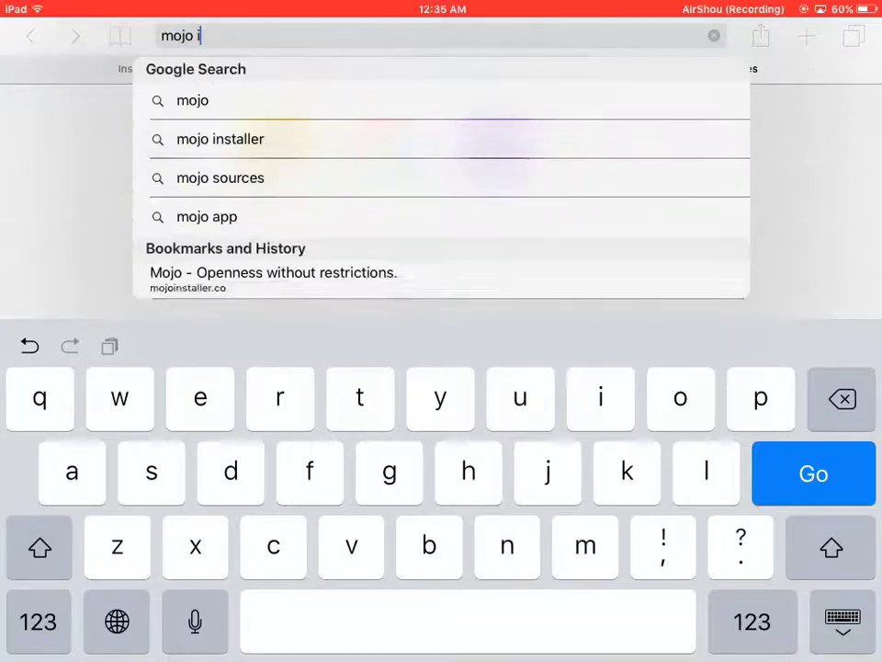
text(n)
click(221, 138)
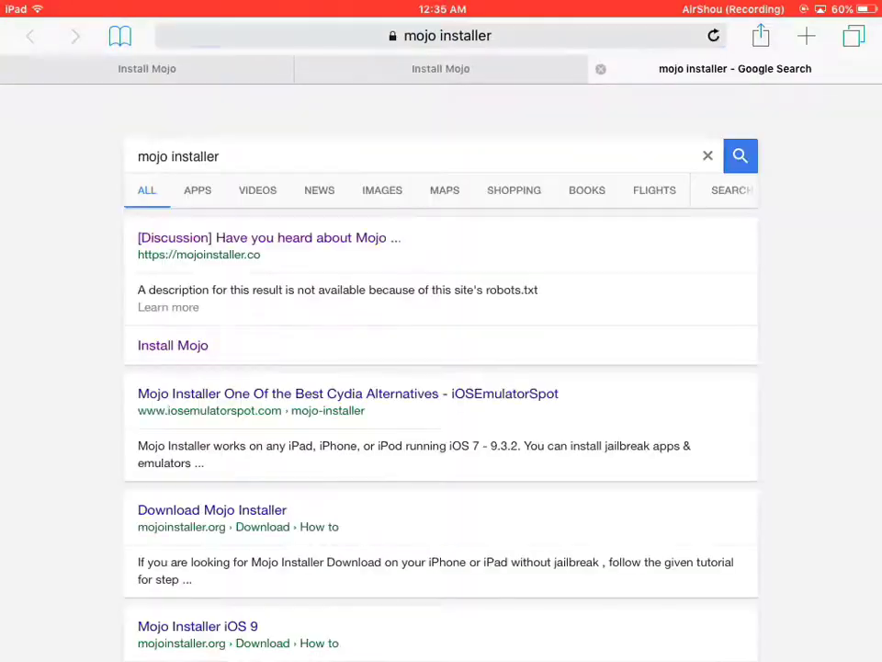
click(269, 237)
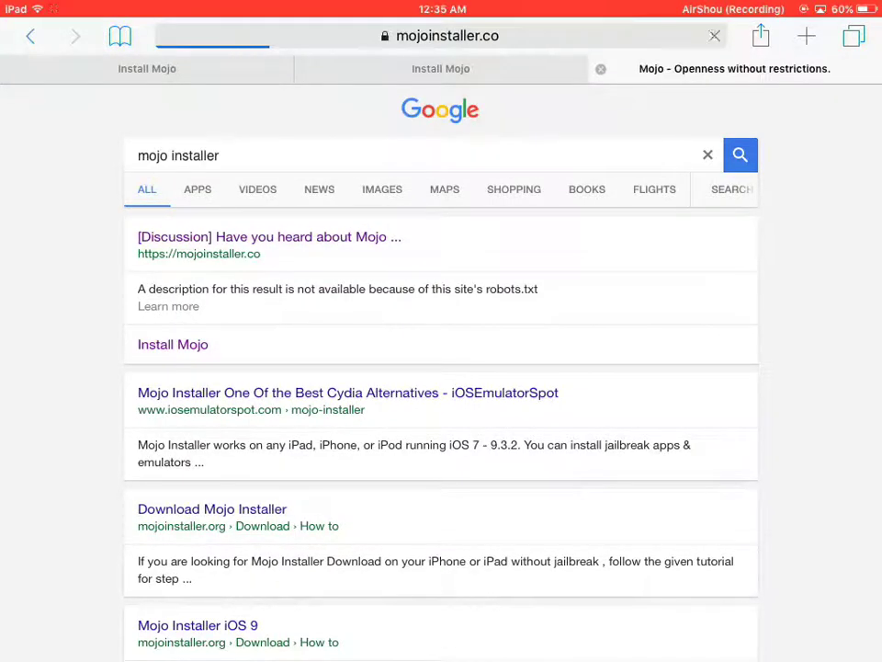
- Scroll down the mojoinstaller.co page to the 'Install directly from your iDevice' option
scroll(441, 368, down, 3)
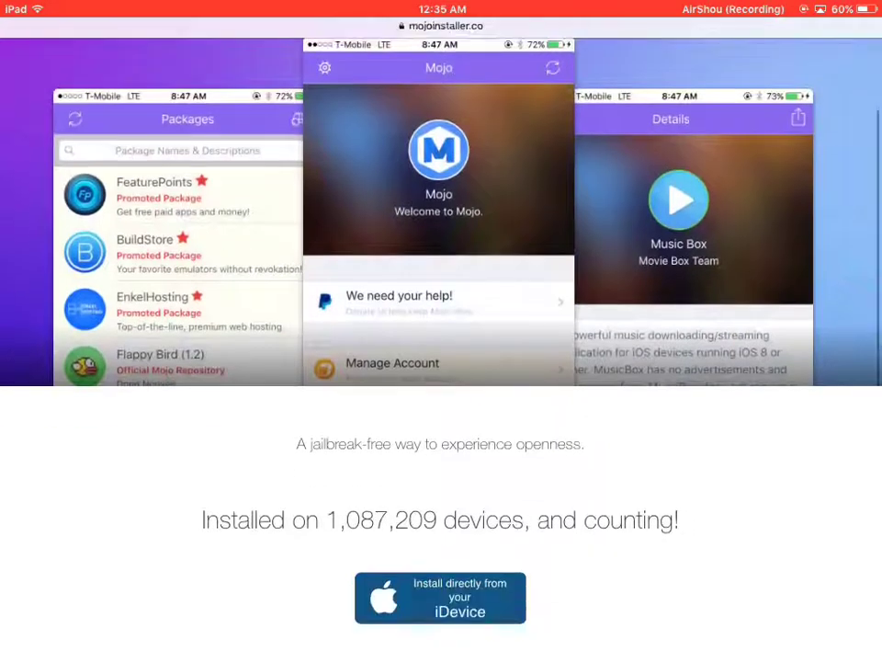
scroll(442, 367, down, 2)
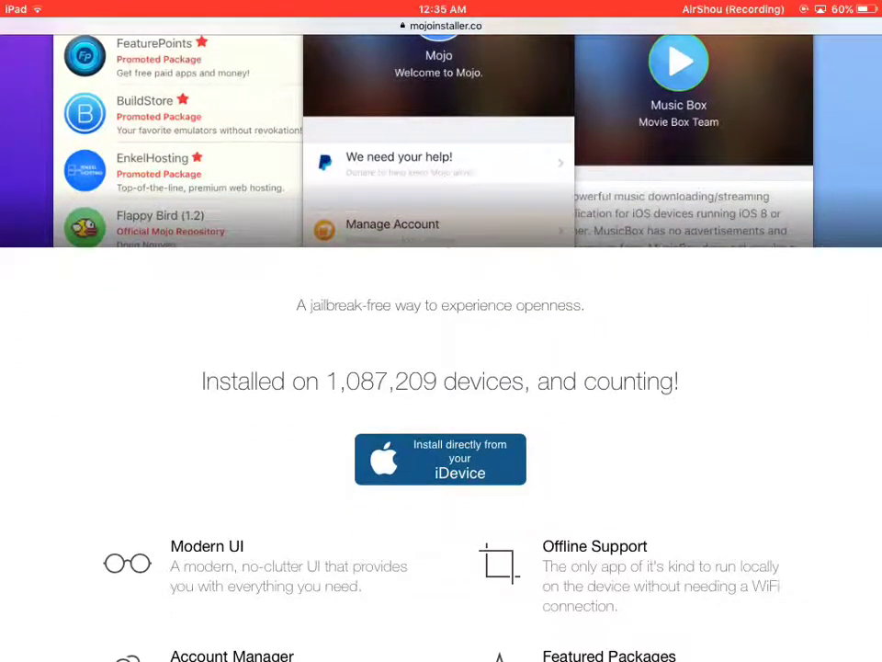
scroll(441, 367, down, 1)
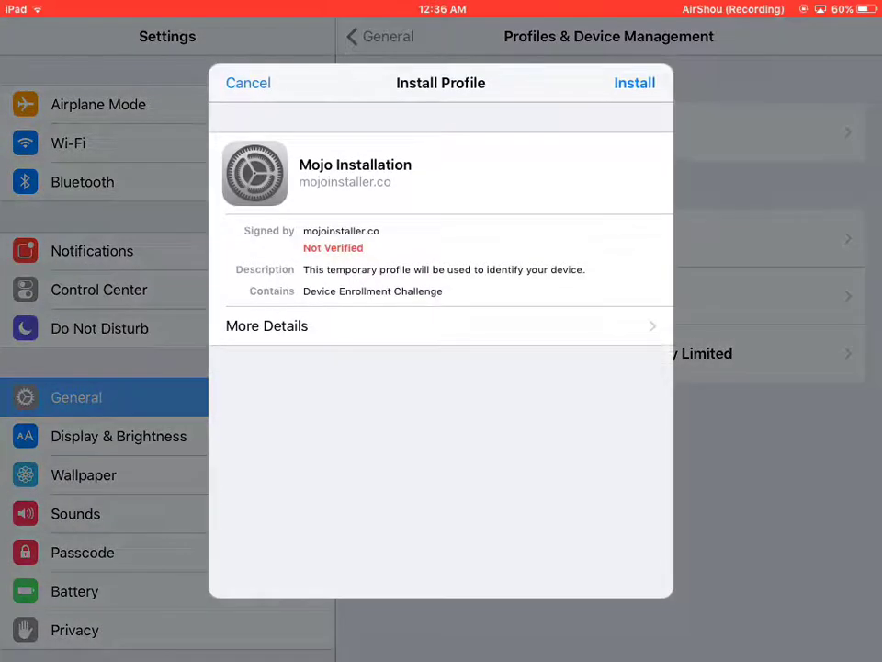
- Install the Mojo Installation profile, entering the device passcode and accepting the unverified warning
click(634, 82)
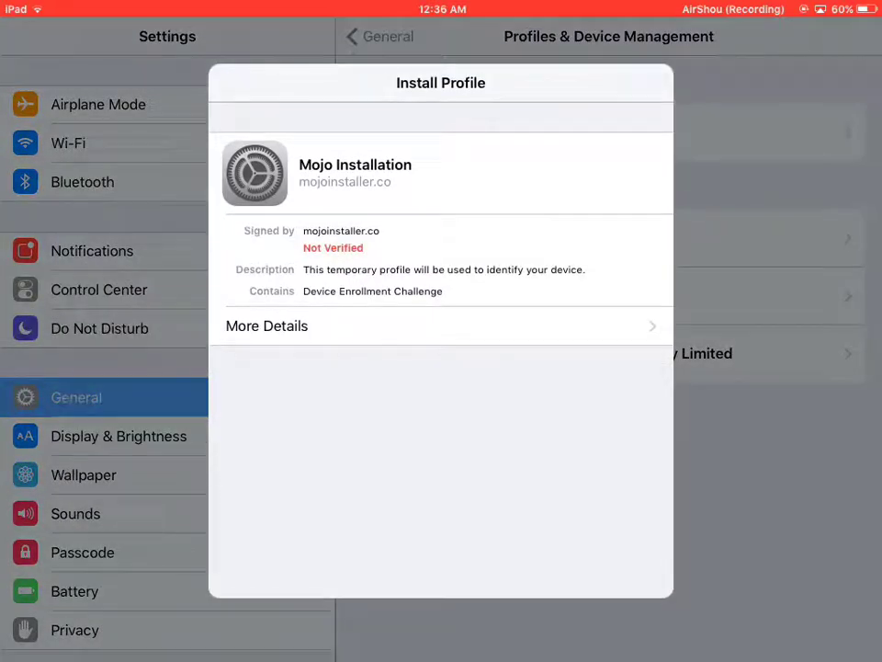
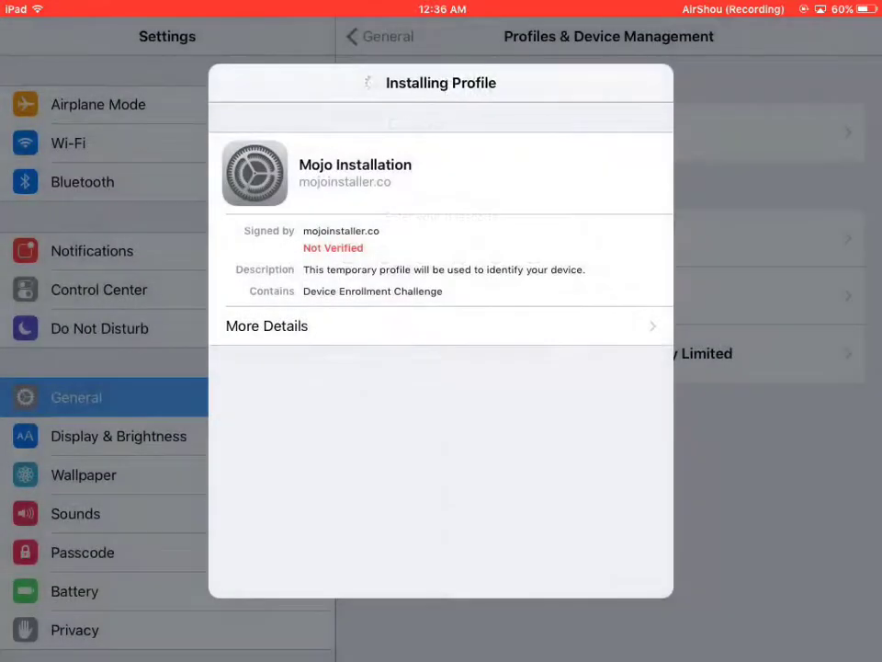
click(634, 83)
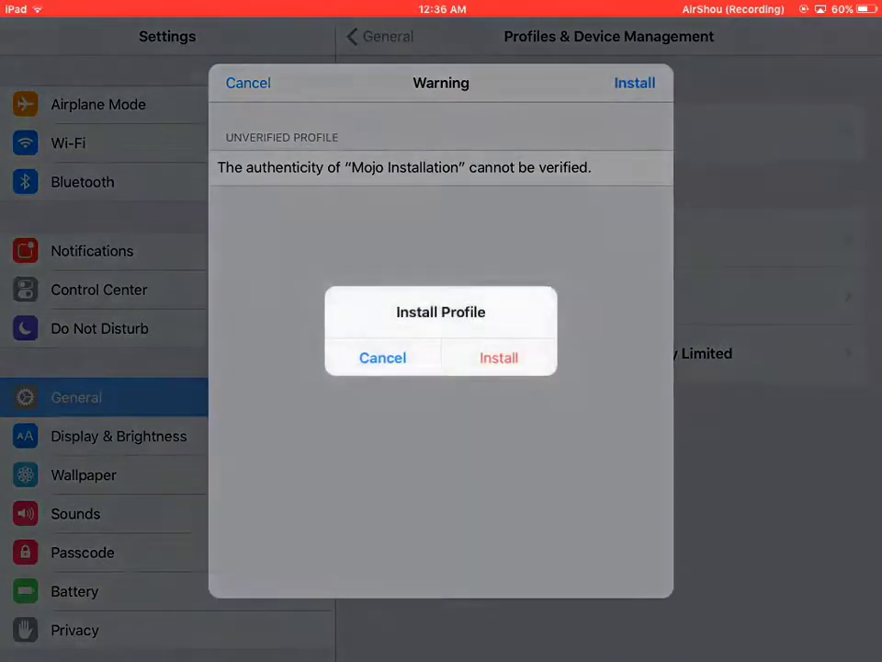
click(498, 357)
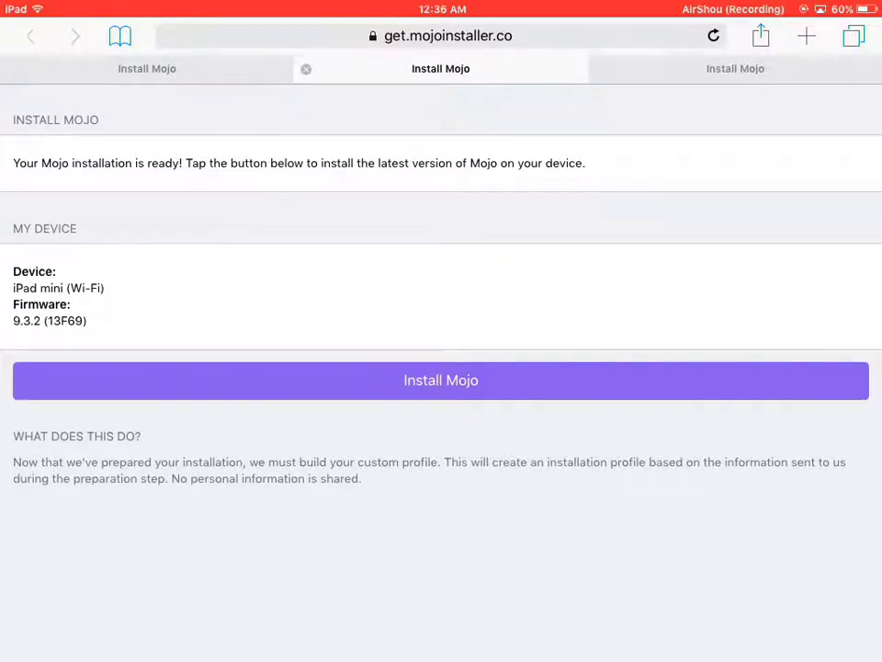
- Confirm the Mojo app installation from Safari, then return to the home screen
click(441, 379)
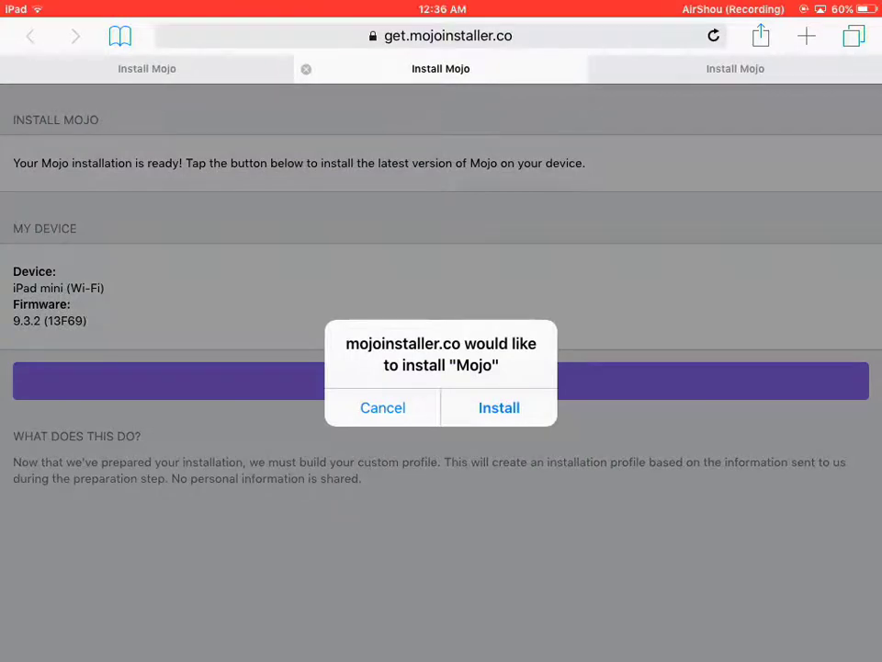
click(499, 407)
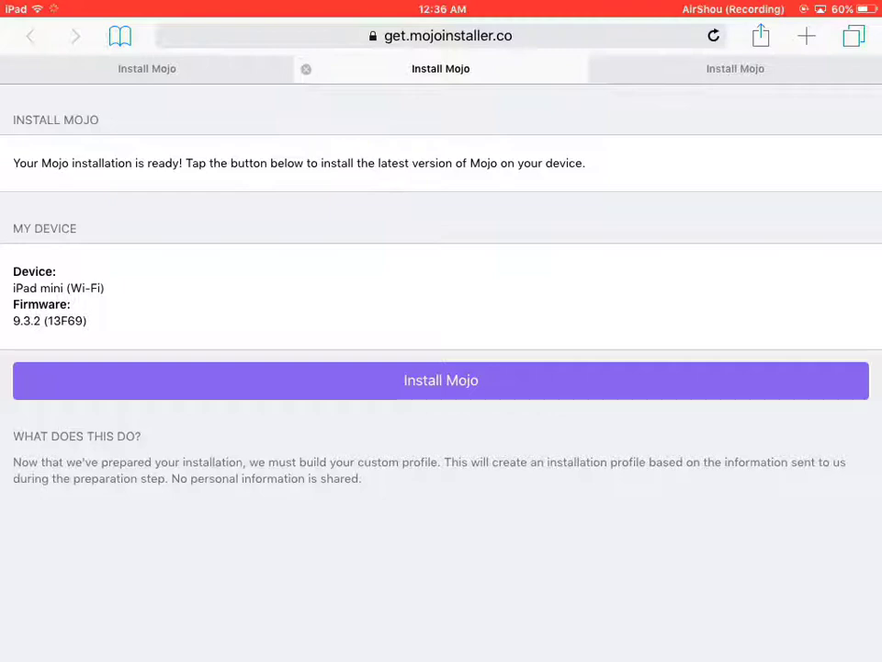
key(super)
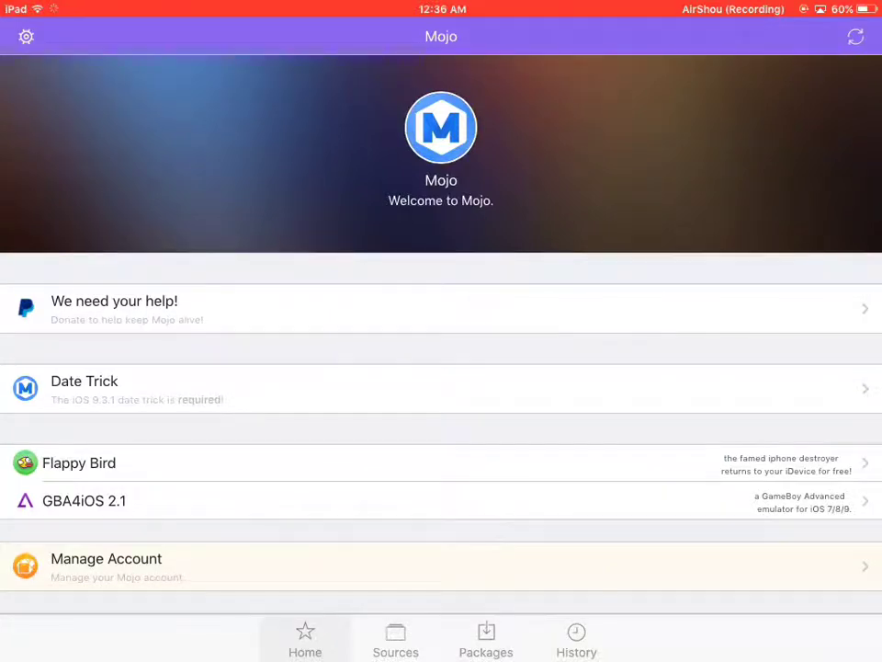
- Show Mojo's Packages catalog listing promoted and official Mojo Repo apps
click(486, 639)
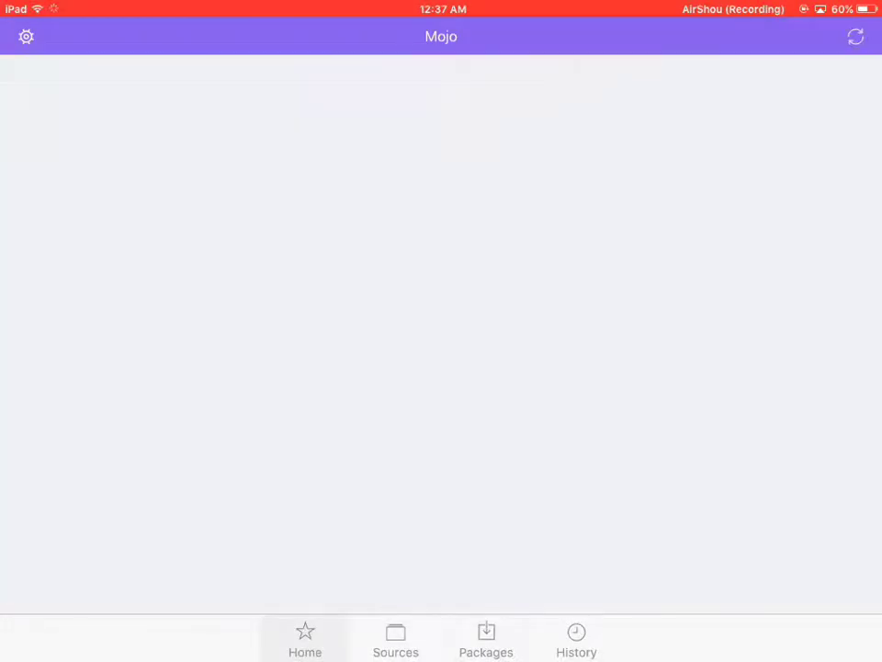
click(486, 641)
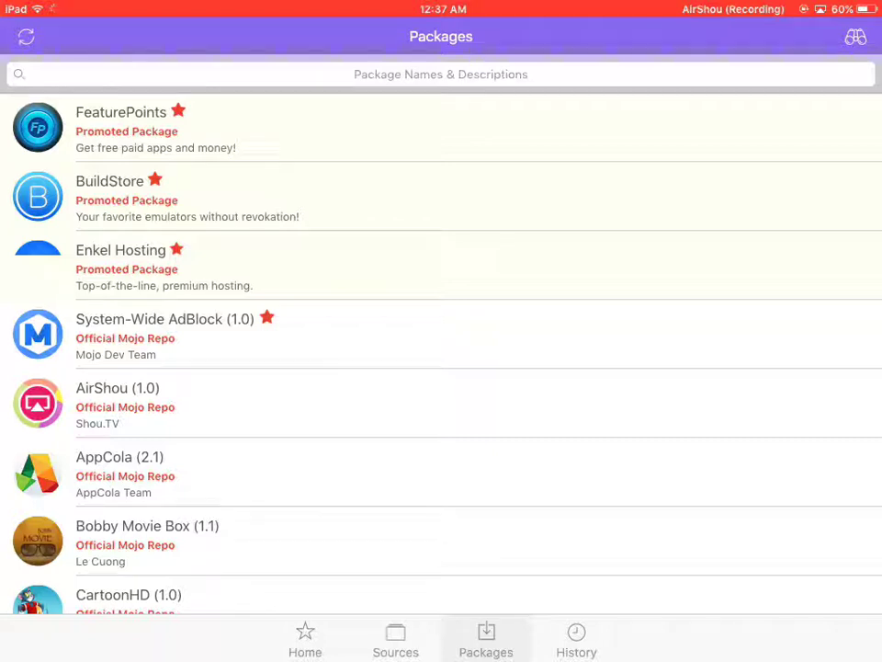
- Open the AirShou 1.0 package page, request its install, answer the alert, and go home
click(441, 402)
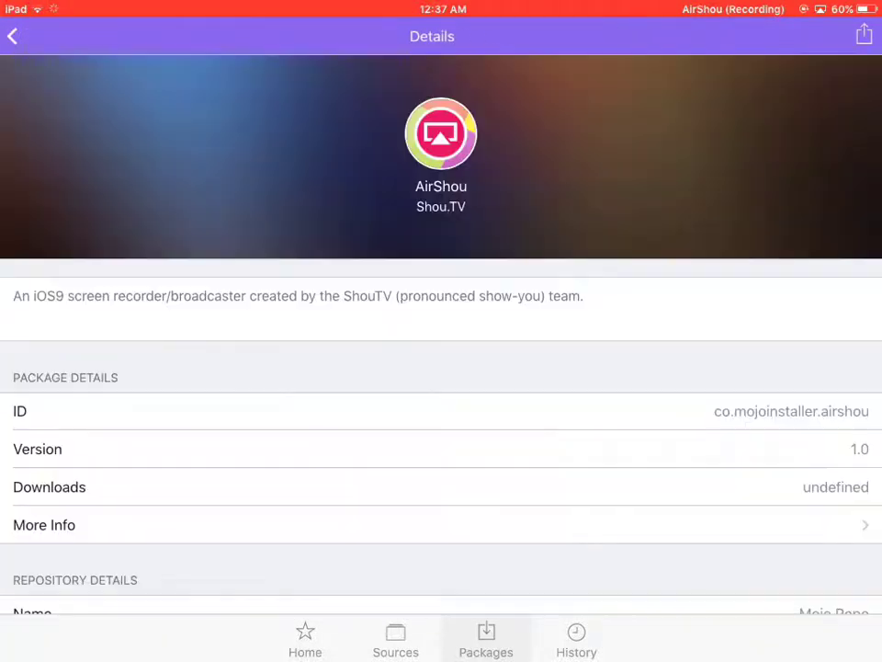
scroll(441, 368, down, 2)
scroll(441, 367, down, 2)
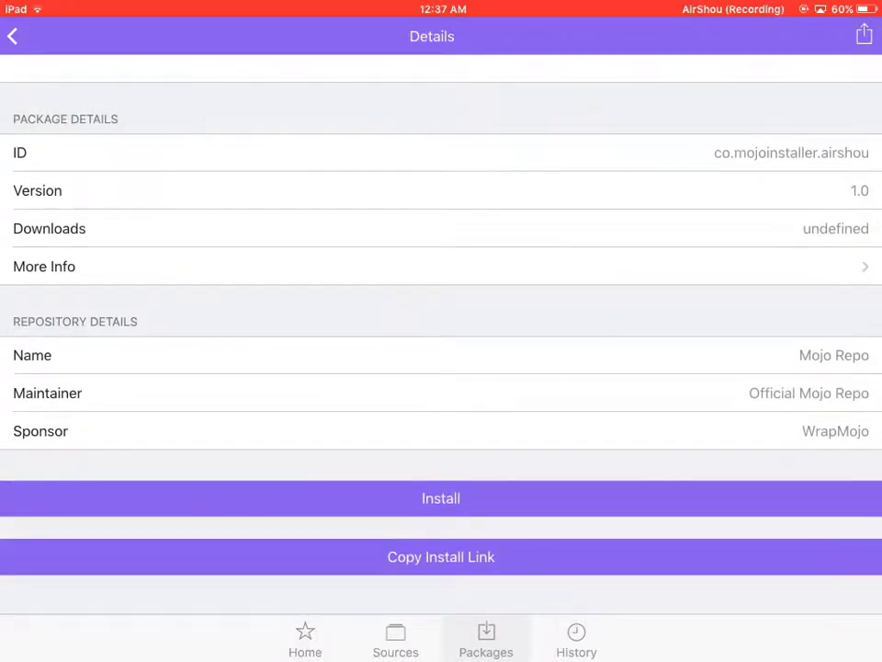
click(441, 497)
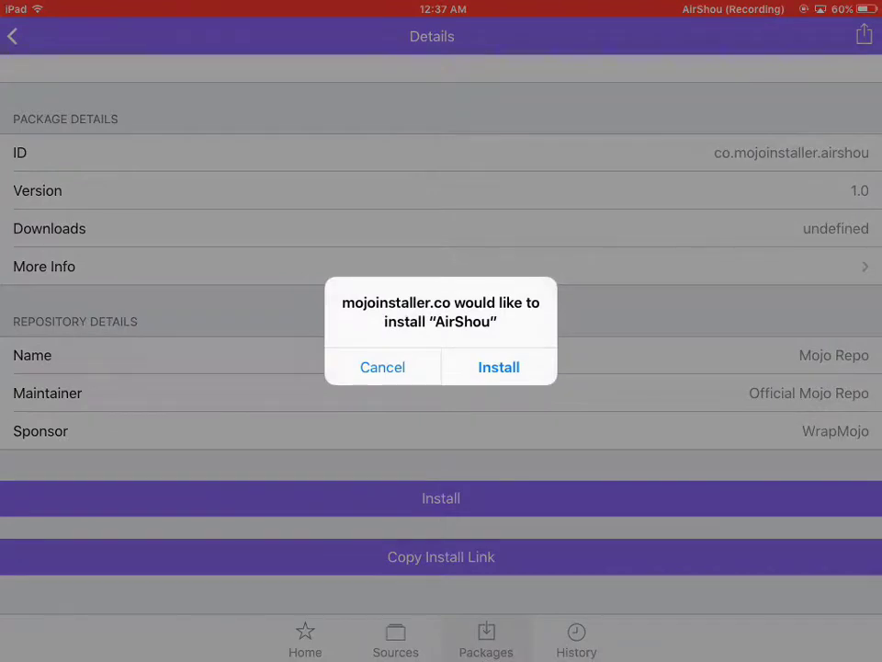
click(383, 366)
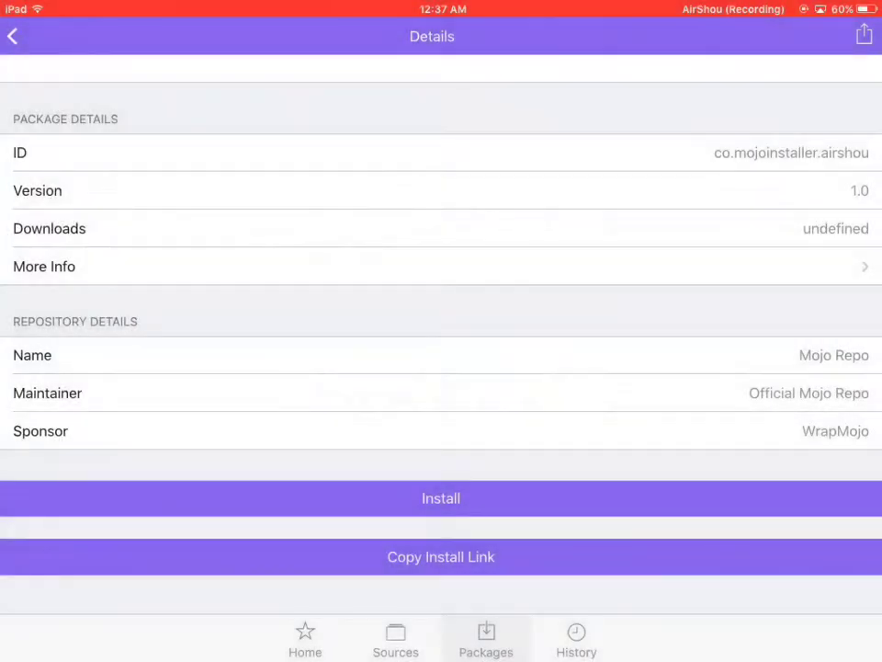
key(super+h)
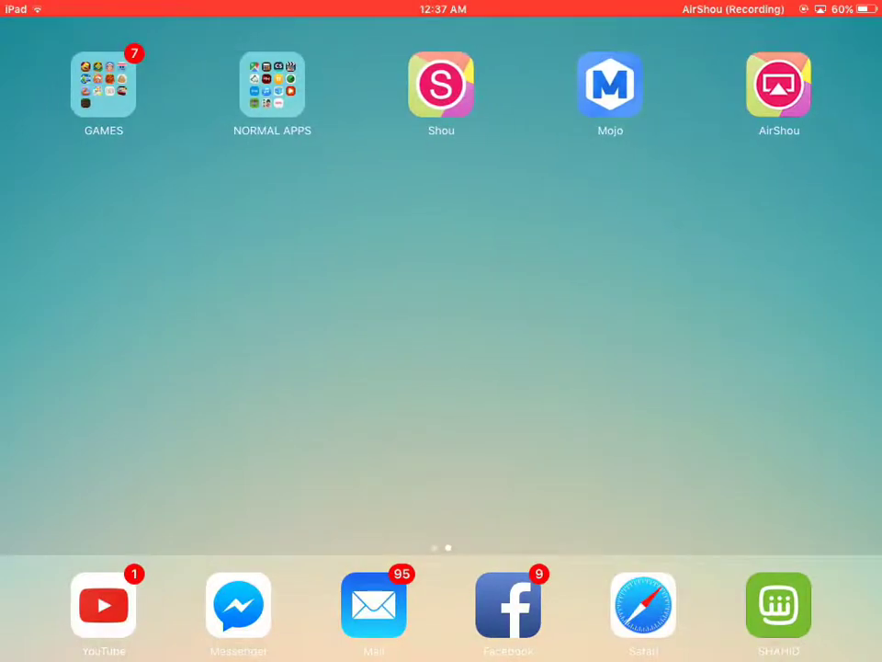
- Search the App Store for 'shou' and choose the shou.tv suggestion
drag(276, 321, 643, 322)
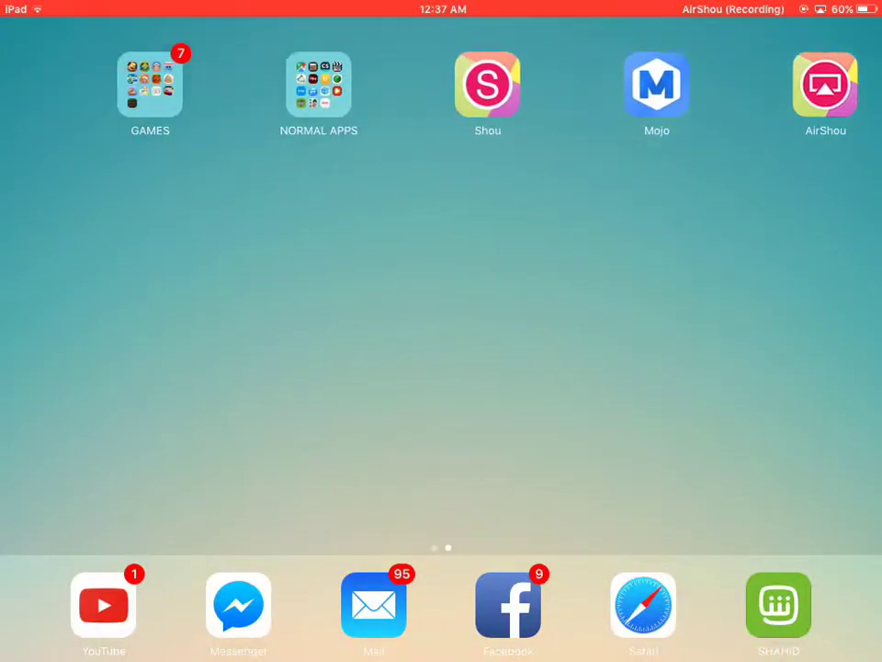
click(609, 327)
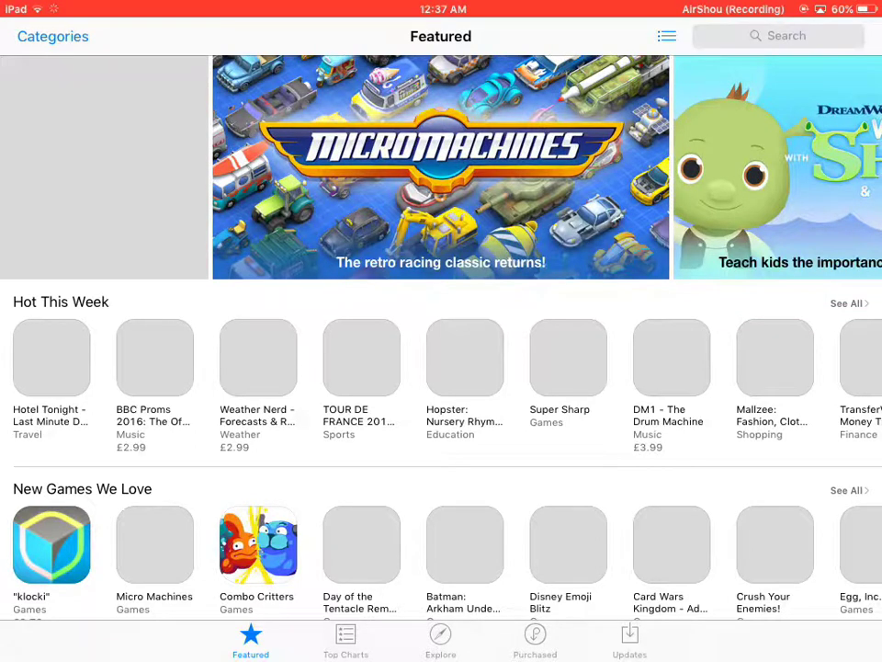
click(778, 35)
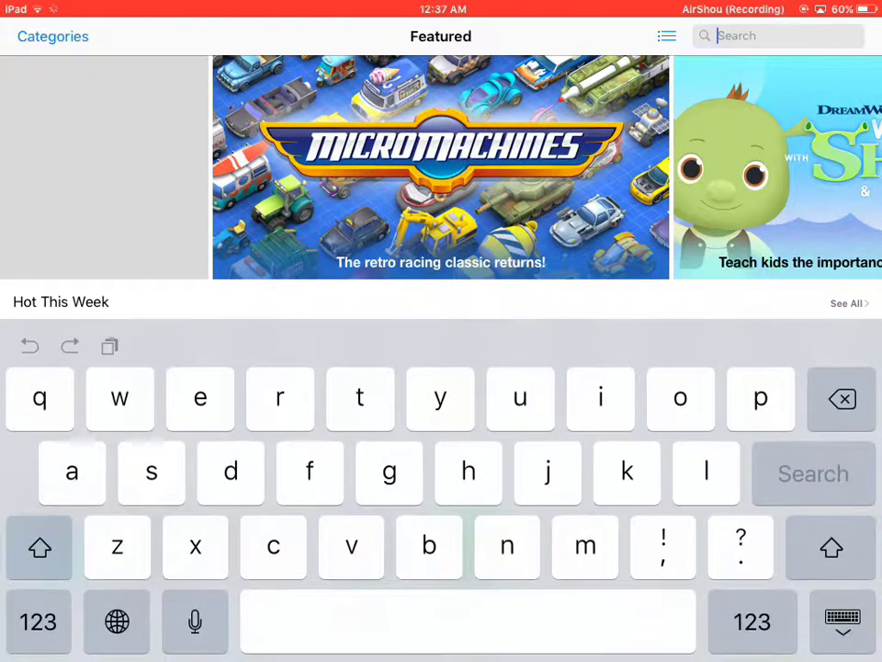
text(shou)
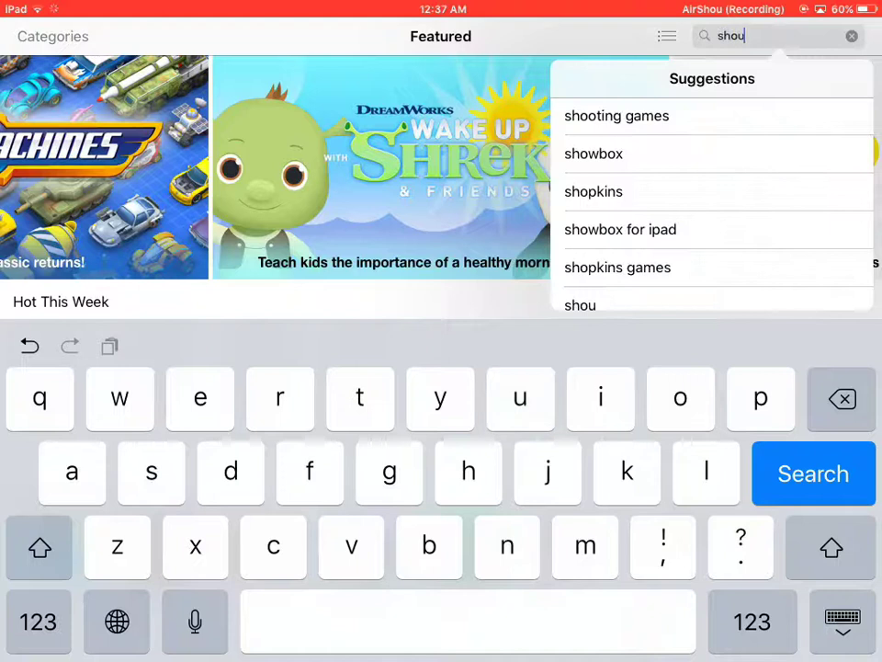
click(588, 153)
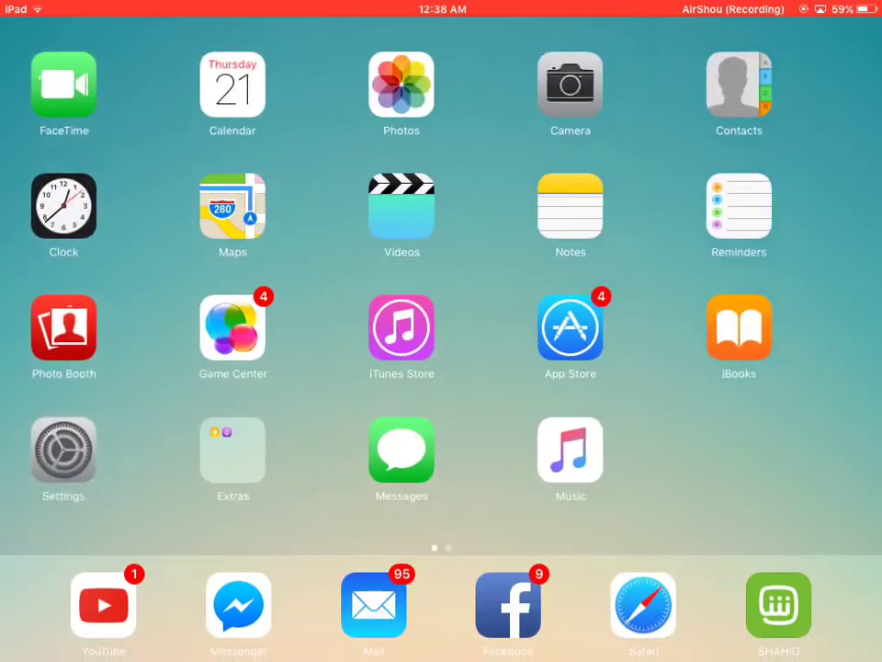
- Reopen AirShou's Record screen, with the recording still running at 02:57
click(441, 84)
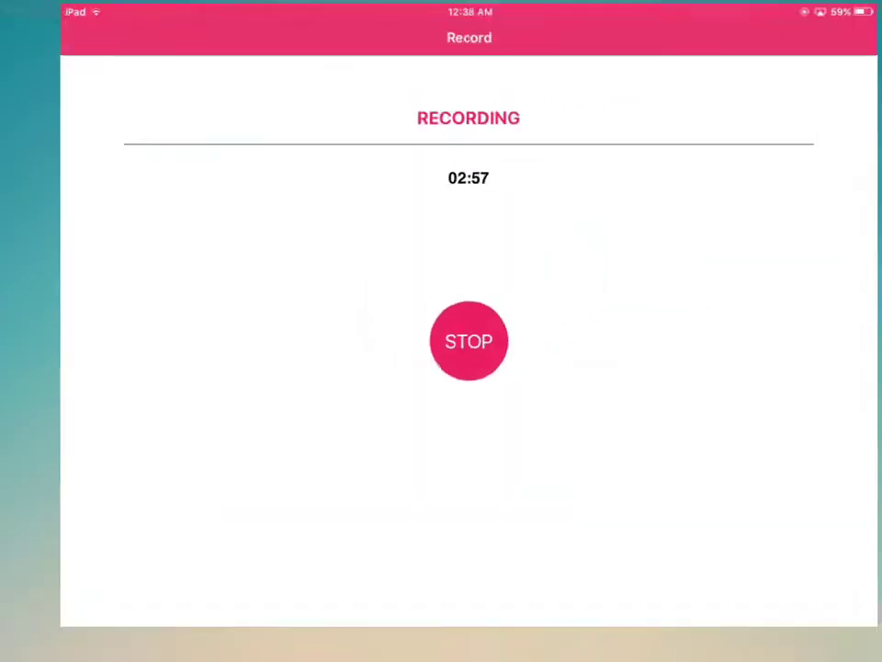